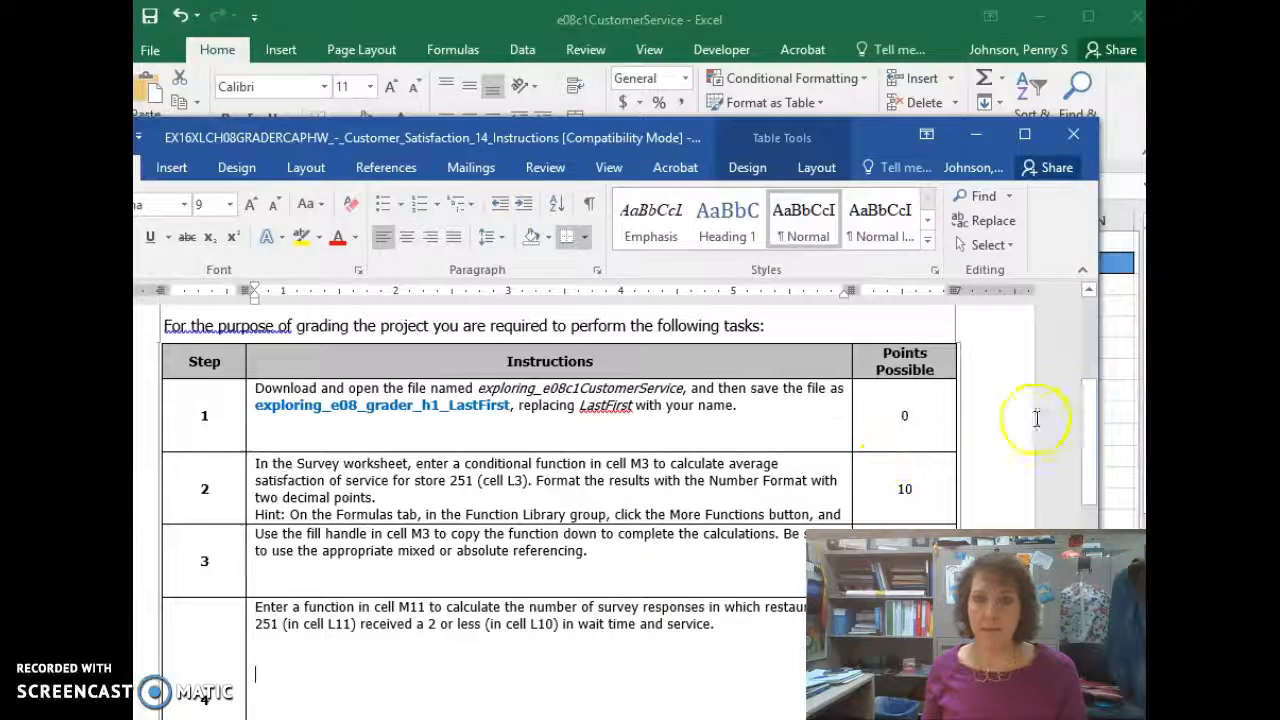
Switch to the e08c1CustomerService workbook in Excel and start a COUNTIFS function in cell M11 of the Survey sheet.
{"action": "left_click", "coordinate": [1122, 388]}
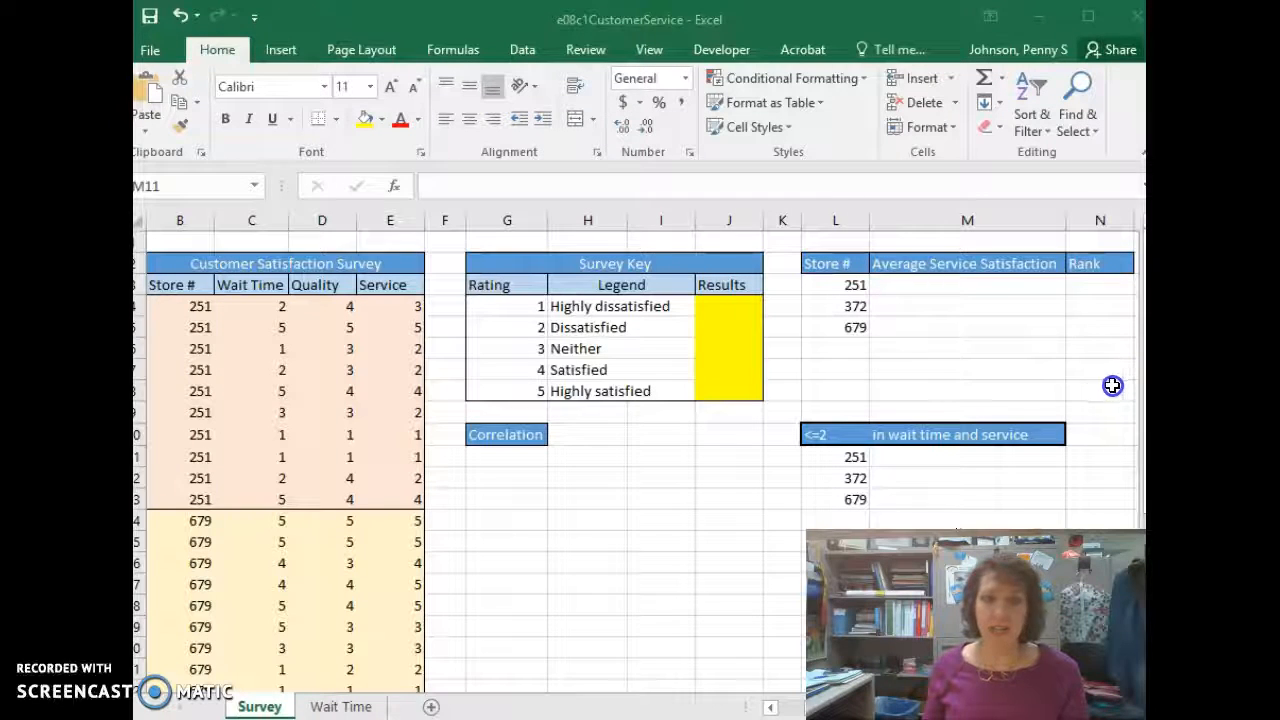
{"action": "left_click", "coordinate": [955, 460]}
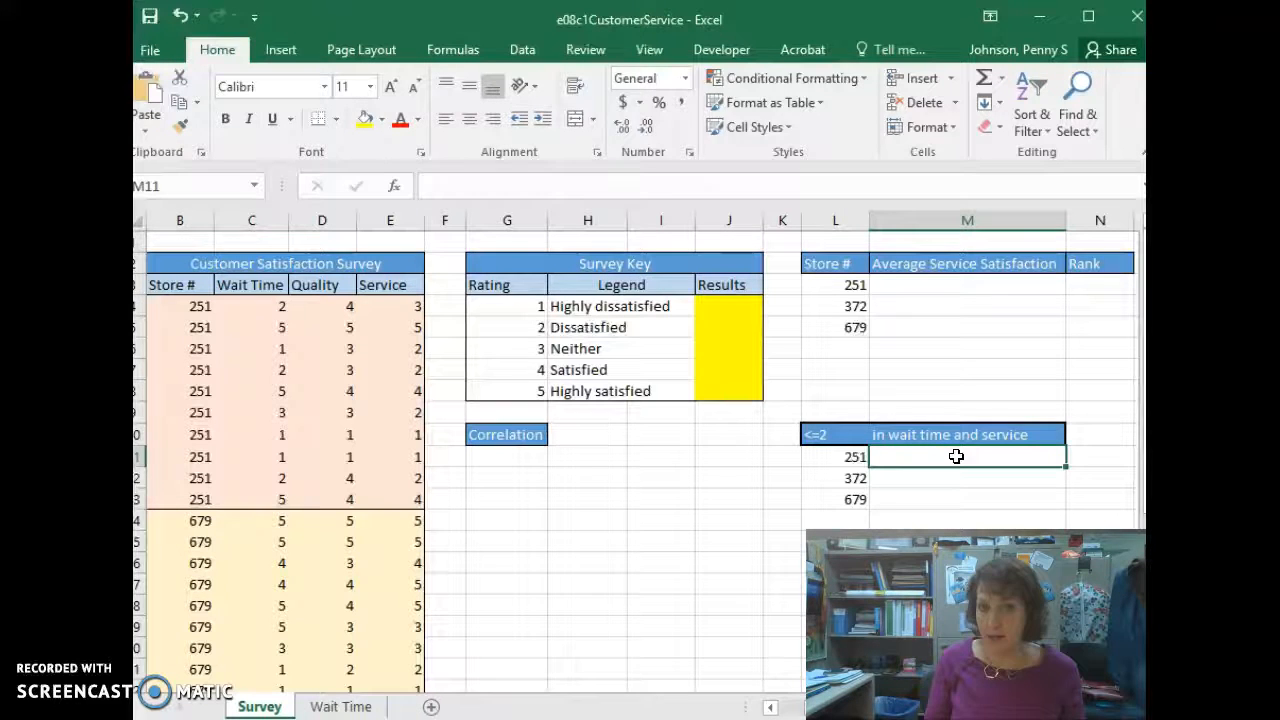
{"action": "type", "text": "=count"}
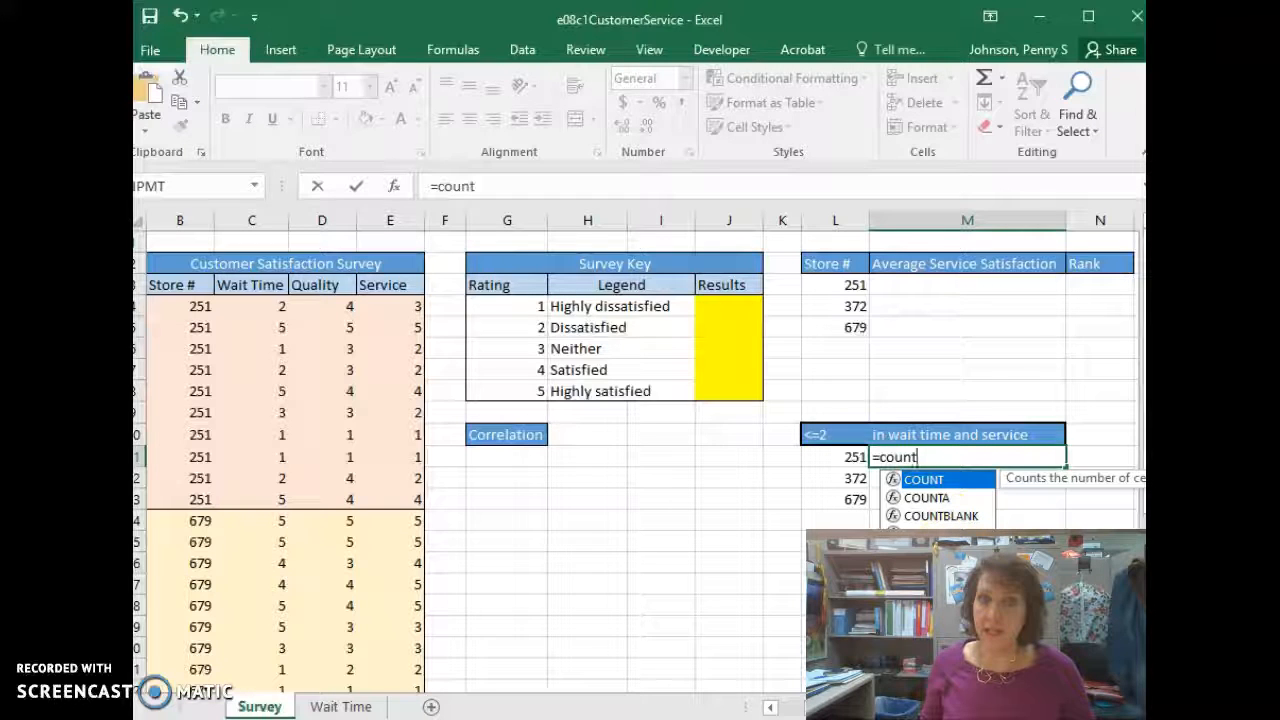
{"action": "double_click", "coordinate": [948, 551]}
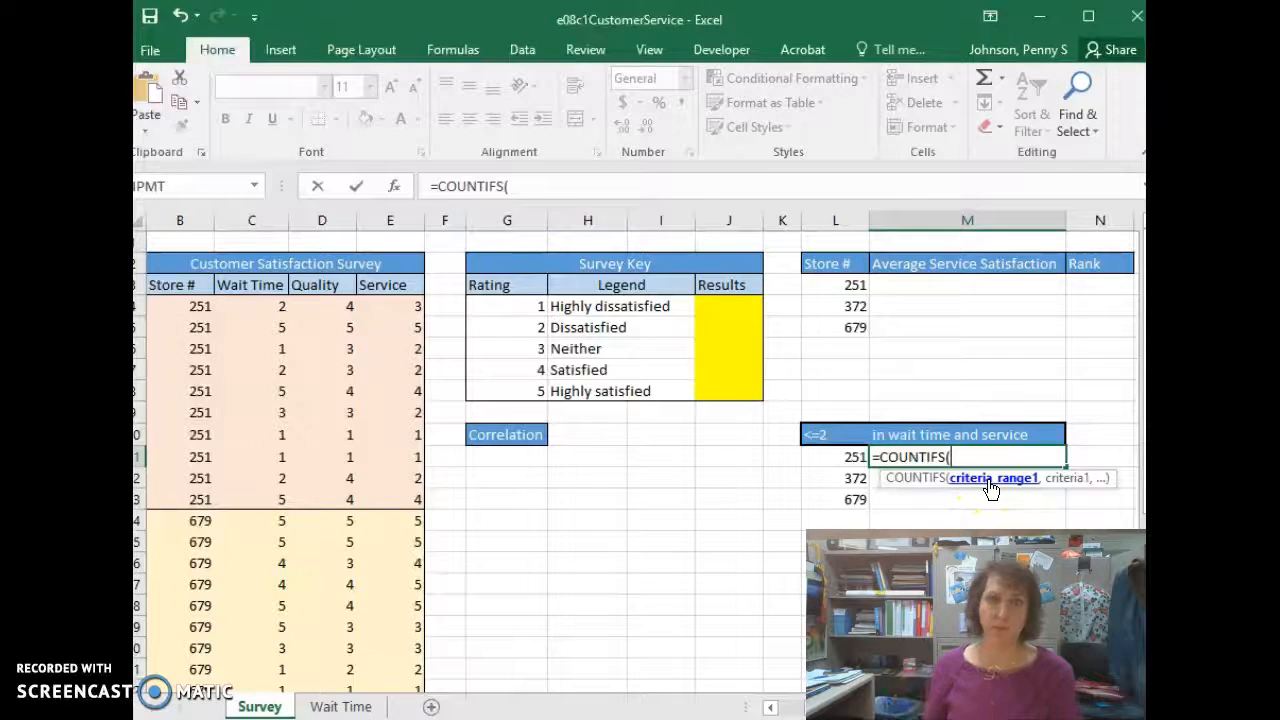
Enter the store number range as the absolute reference $B$4:$B$33 with the relative cell L11 as the first criterion.
{"action": "left_click", "coordinate": [183, 307]}
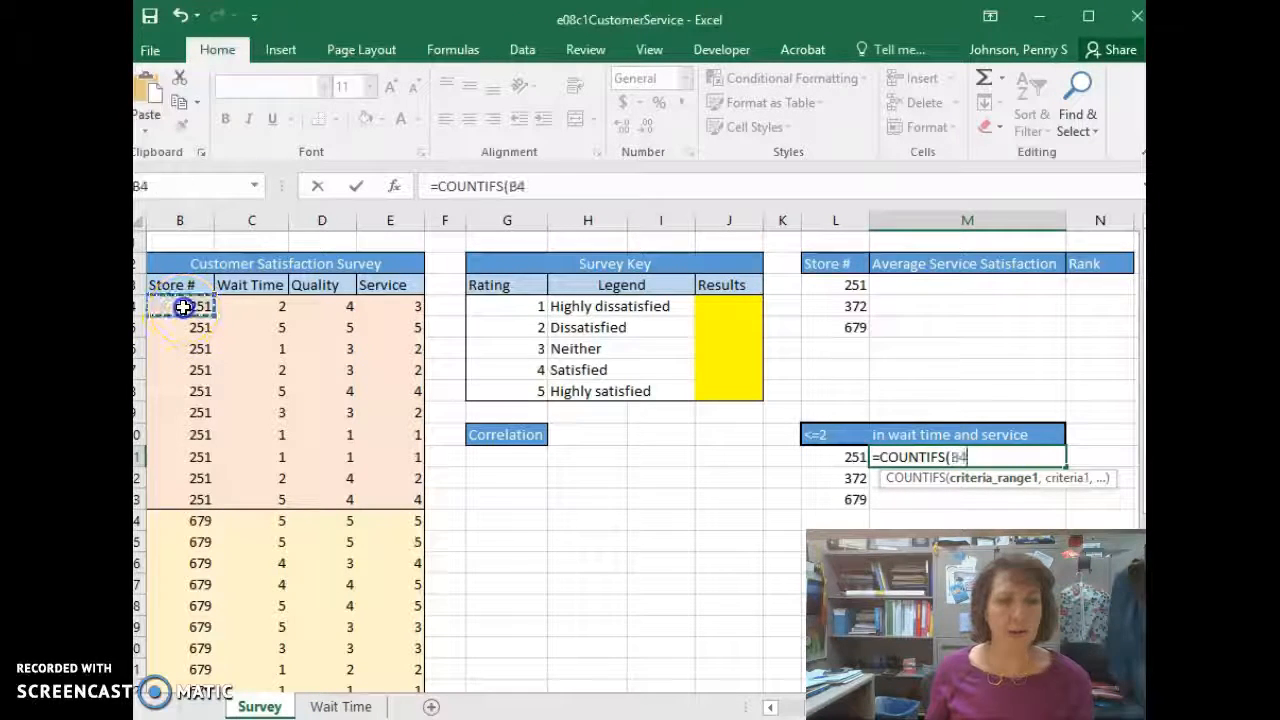
{"action": "left_click_drag", "start_coordinate": [183, 307], "coordinate": [178, 640]}
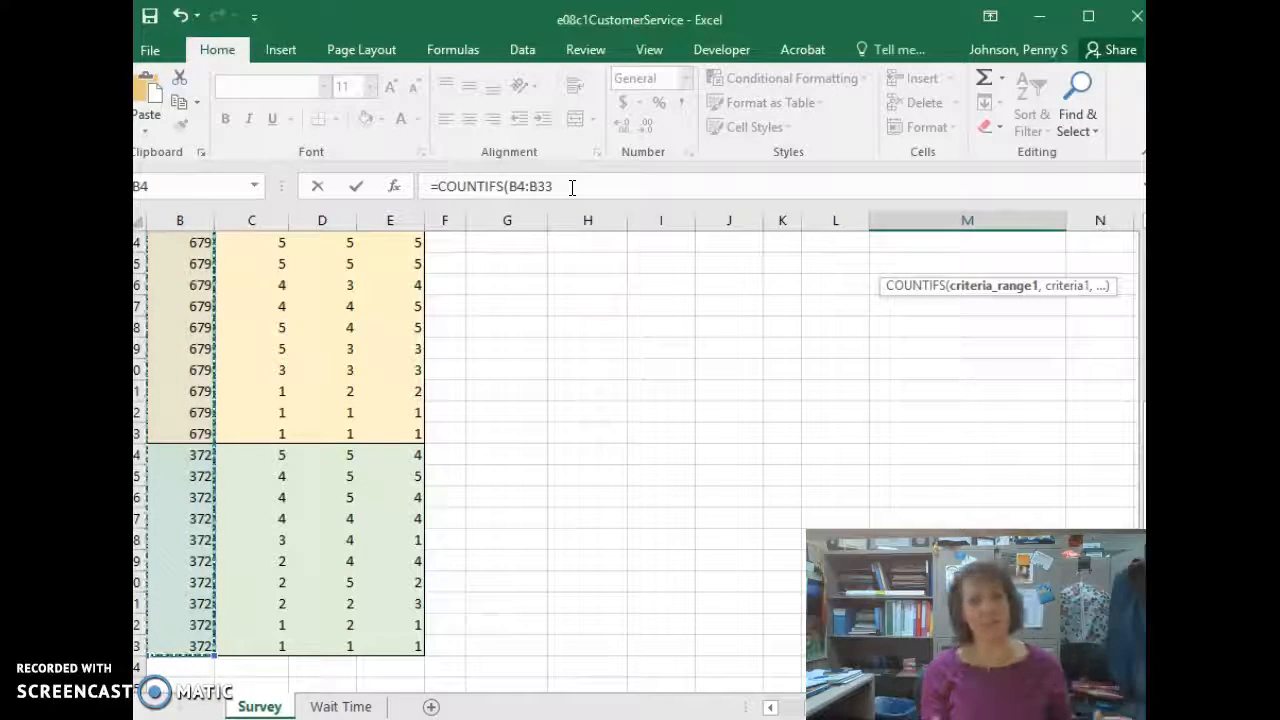
{"action": "left_click", "coordinate": [541, 189]}
{"action": "left_click_drag", "start_coordinate": [541, 189], "coordinate": [509, 189]}
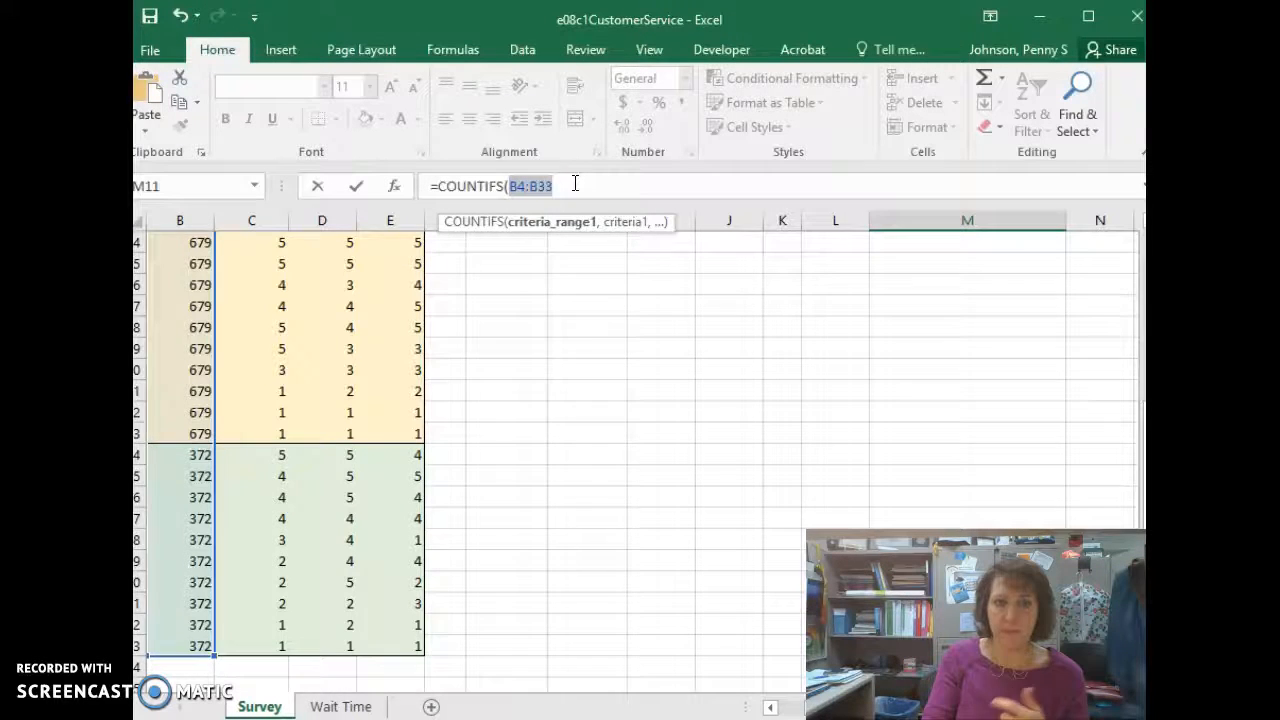
{"action": "key", "text": "F4"}
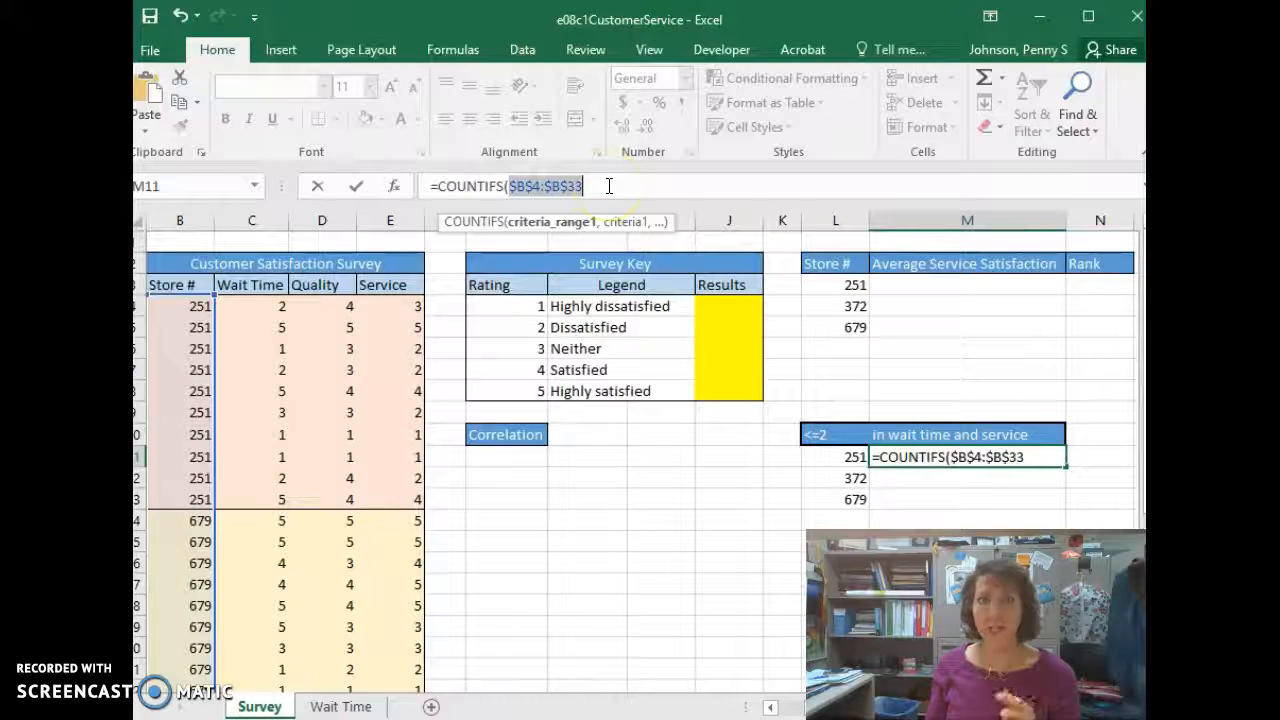
{"action": "left_click", "coordinate": [608, 186]}
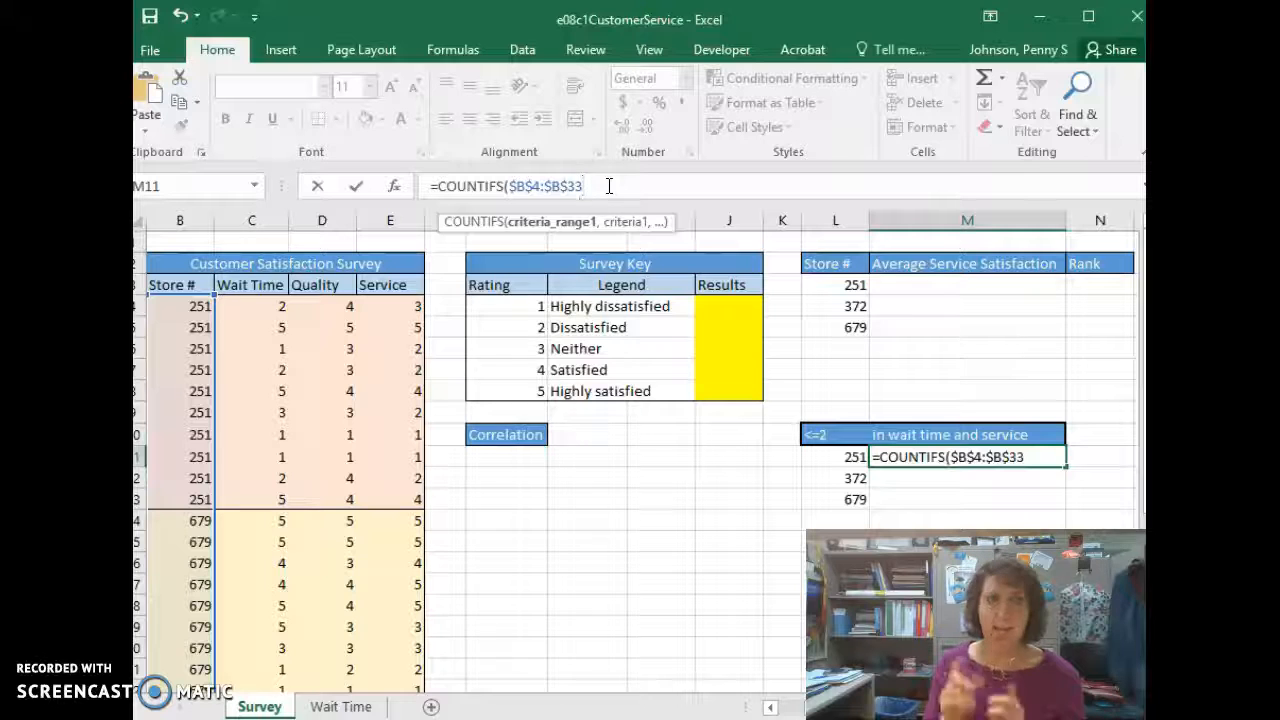
{"action": "type", "text": ","}
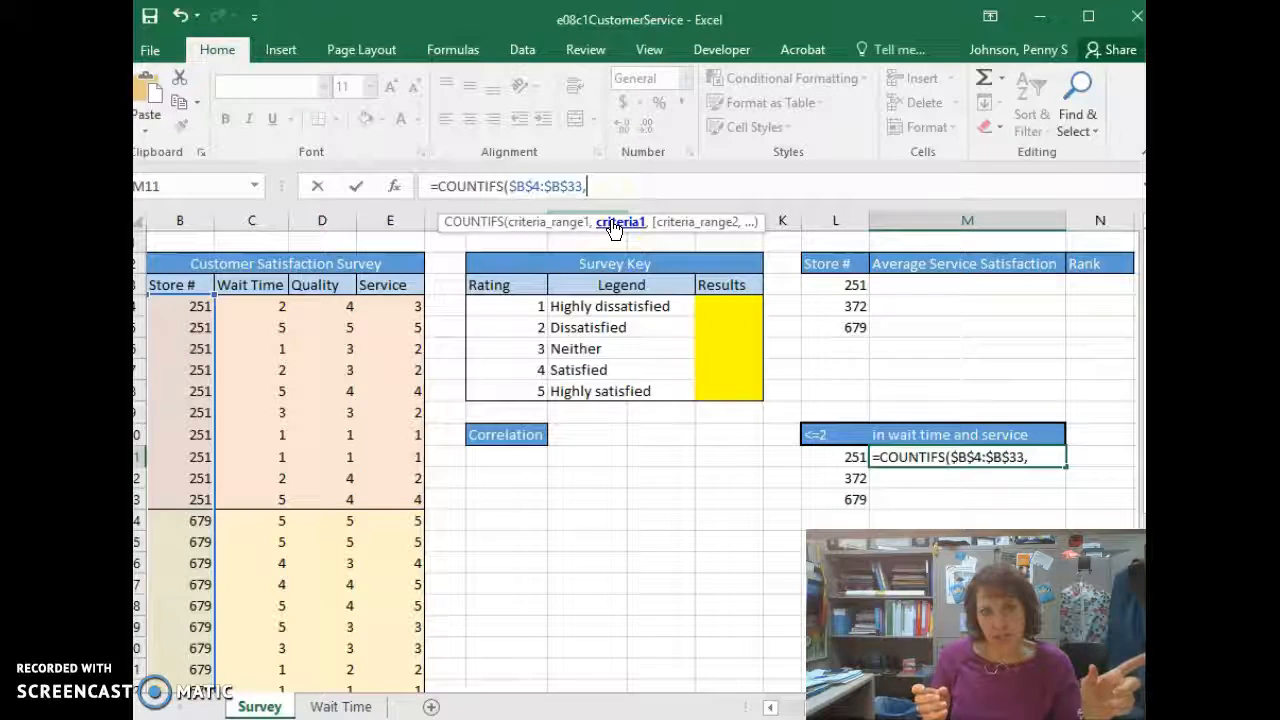
{"action": "left_click", "coordinate": [819, 457]}
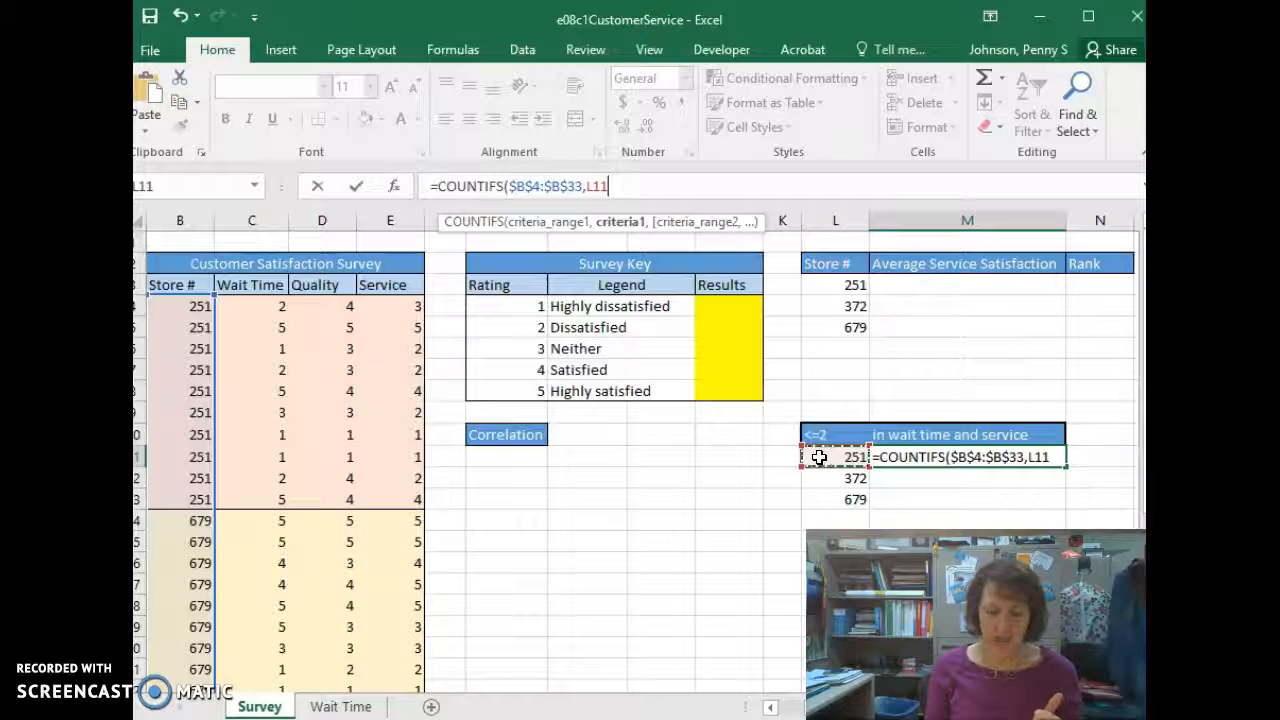
Add the wait time range $C$4:$C$33 as the second criteria range, with absolute cell $L$10 as its criterion.
{"action": "type", "text": ","}
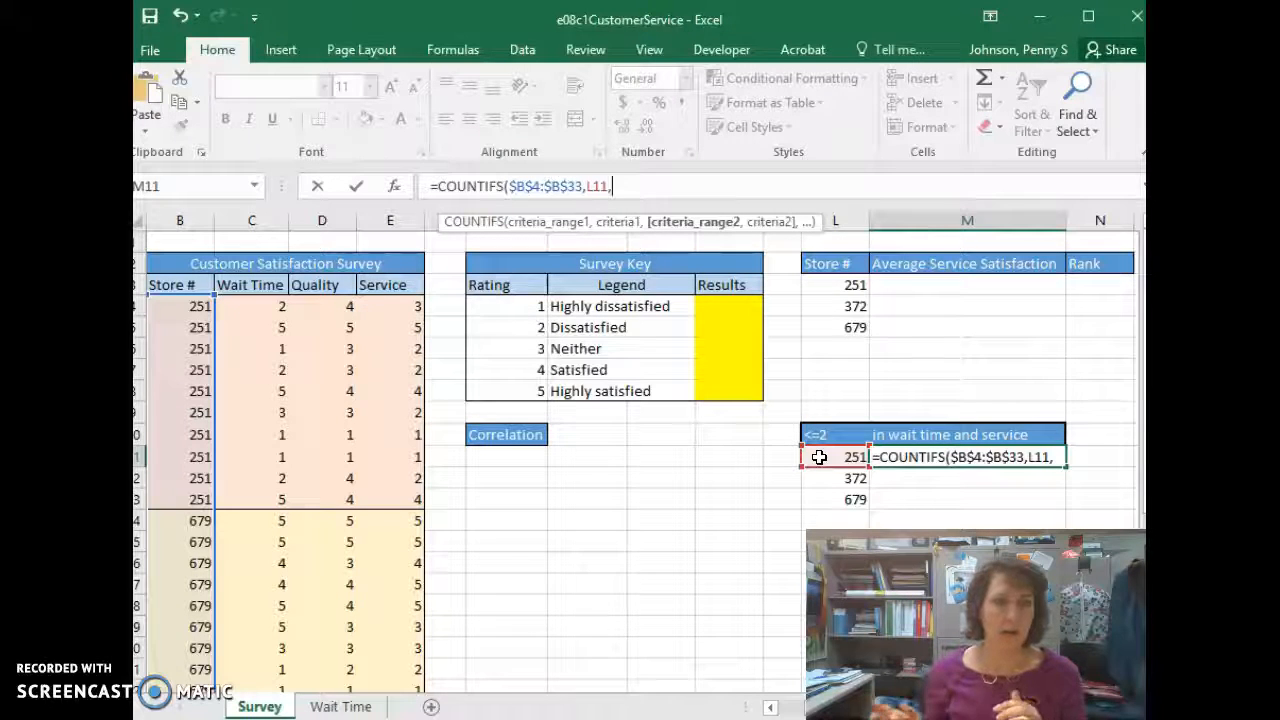
{"action": "left_click_drag", "start_coordinate": [261, 307], "coordinate": [251, 641]}
{"action": "left_click_drag", "start_coordinate": [675, 186], "coordinate": [613, 190]}
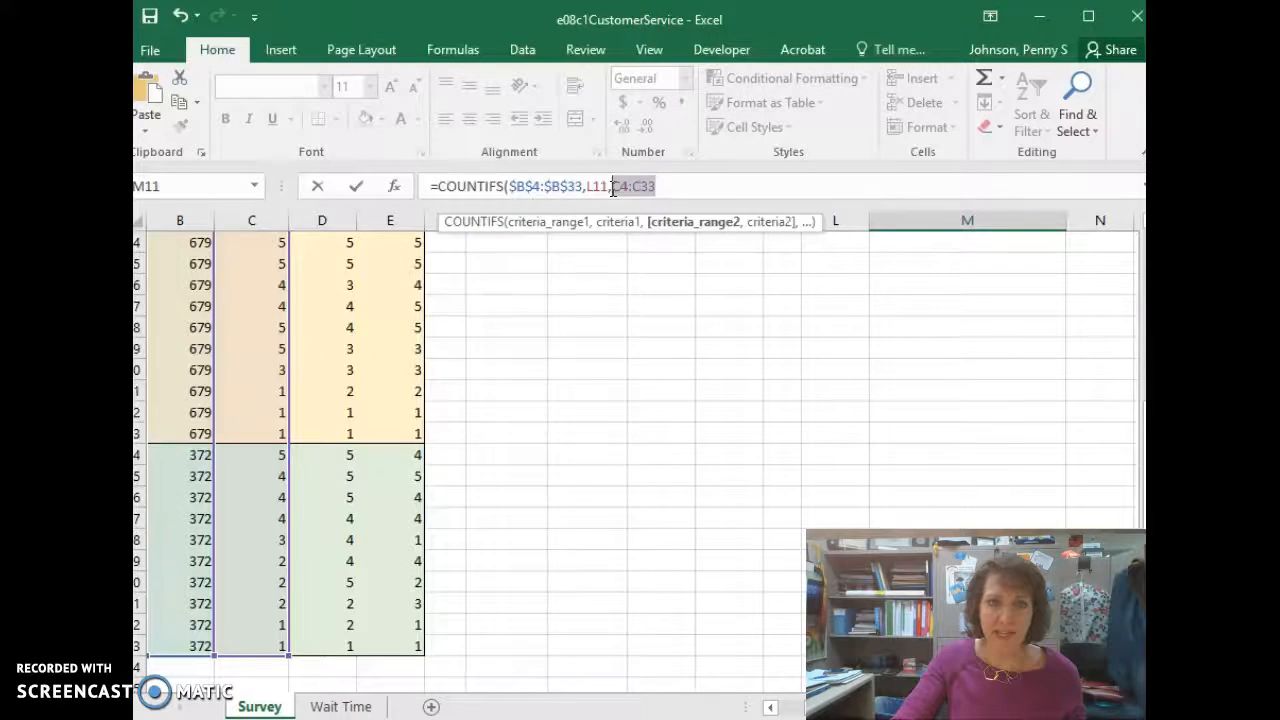
{"action": "key", "text": "F4"}
{"action": "left_click", "coordinate": [710, 185]}
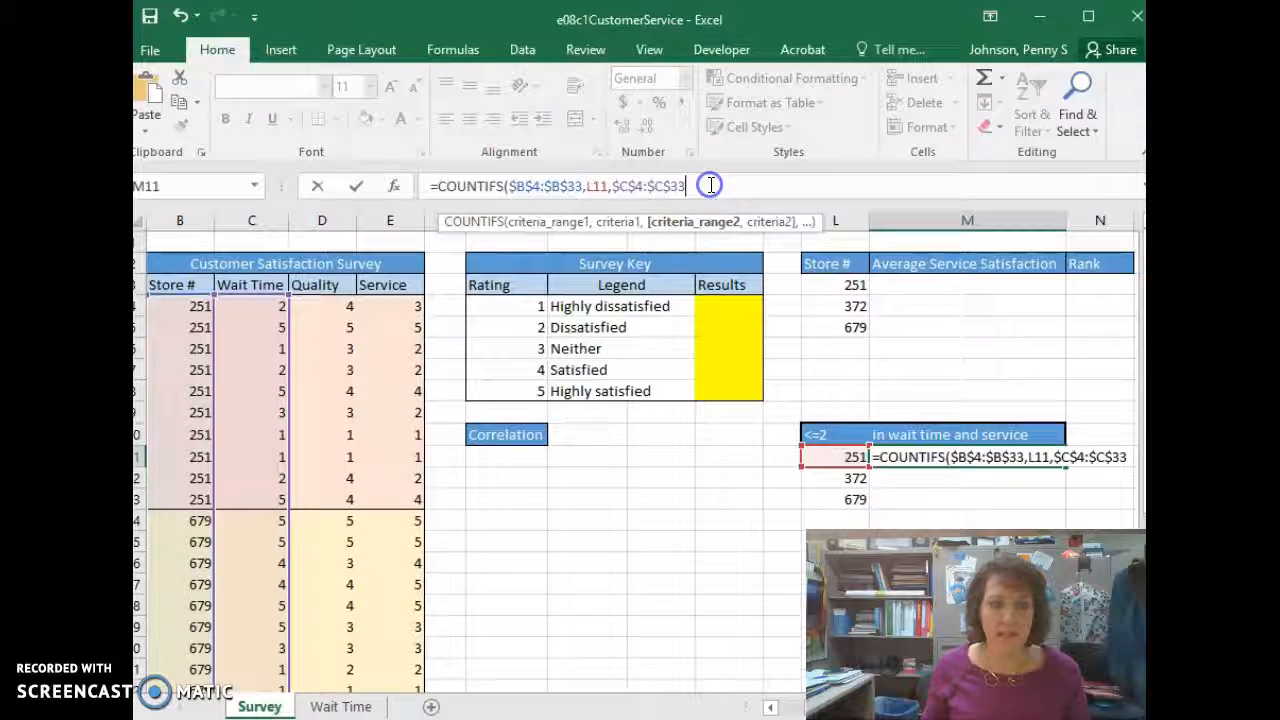
{"action": "type", "text": ","}
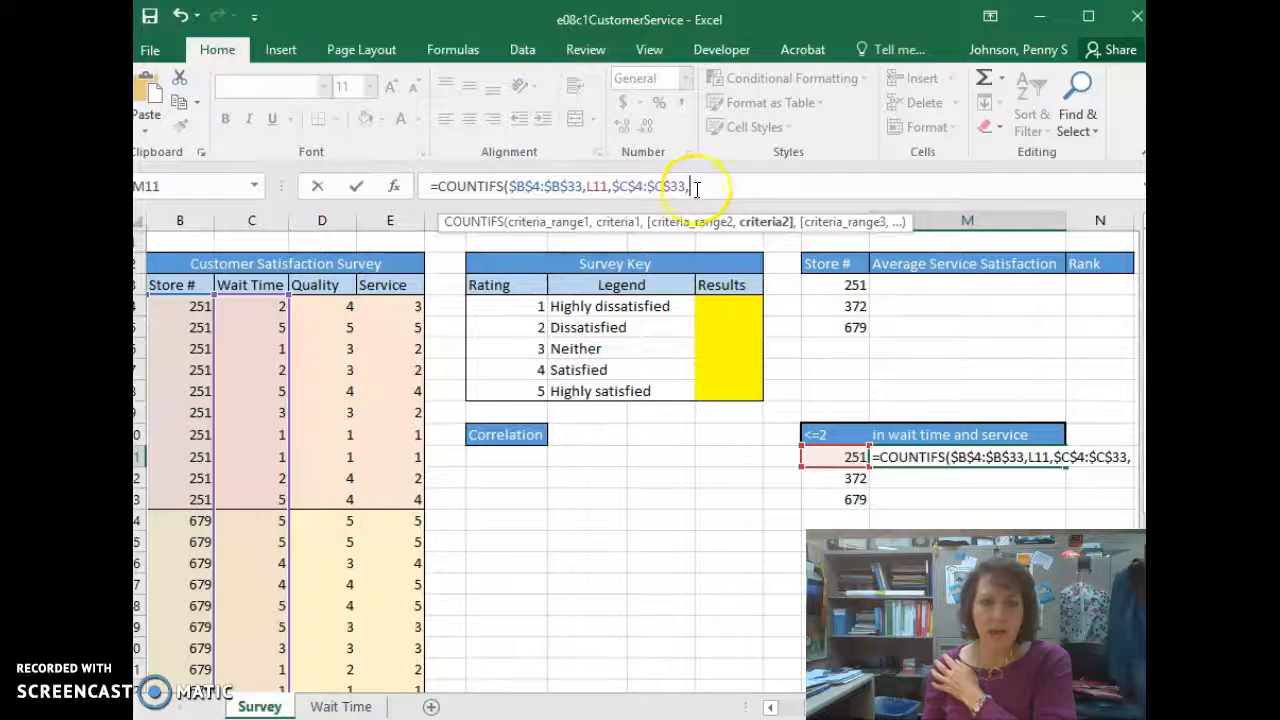
{"action": "left_click", "coordinate": [818, 431]}
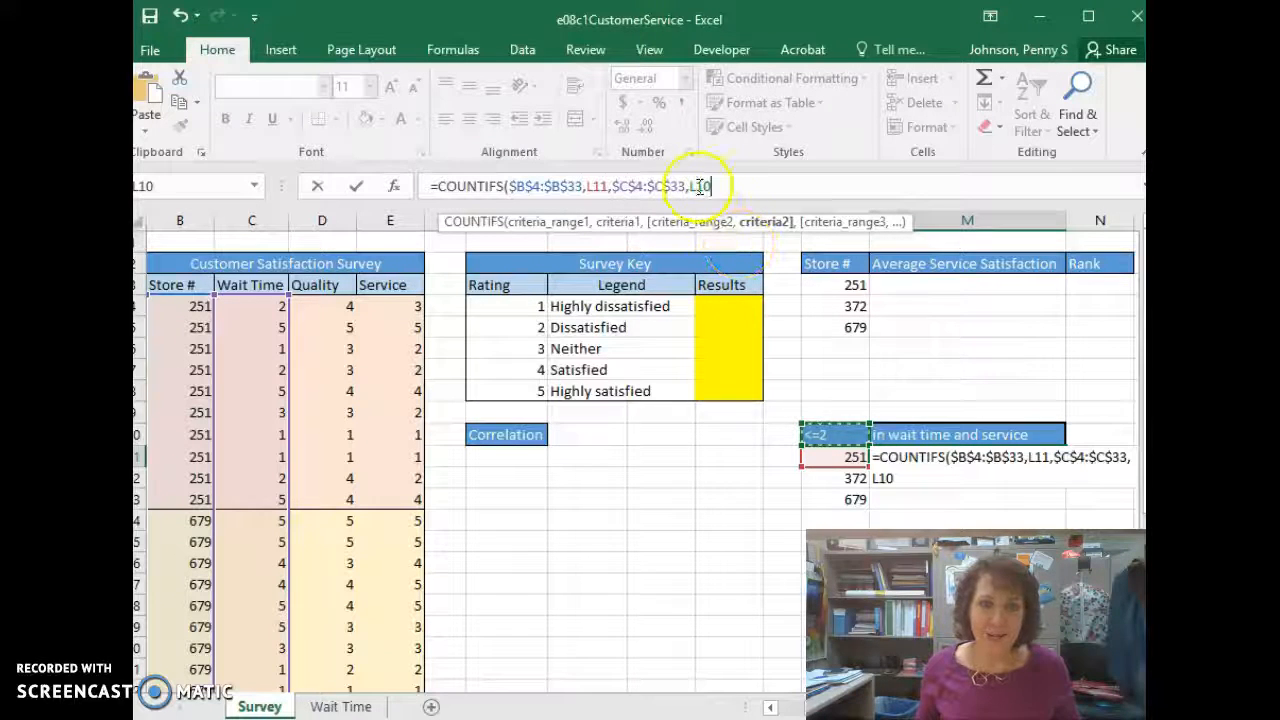
{"action": "left_click_drag", "start_coordinate": [689, 187], "coordinate": [712, 188]}
{"action": "key", "text": "F4"}
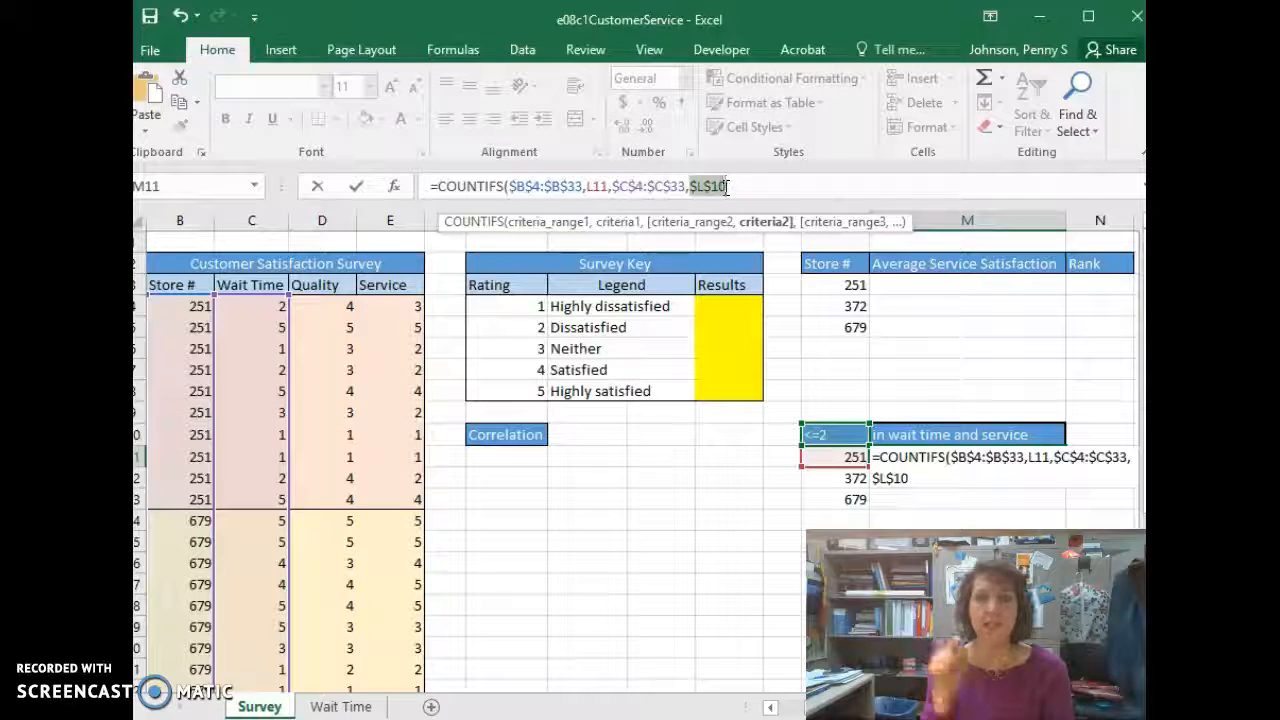
{"action": "left_click", "coordinate": [727, 186]}
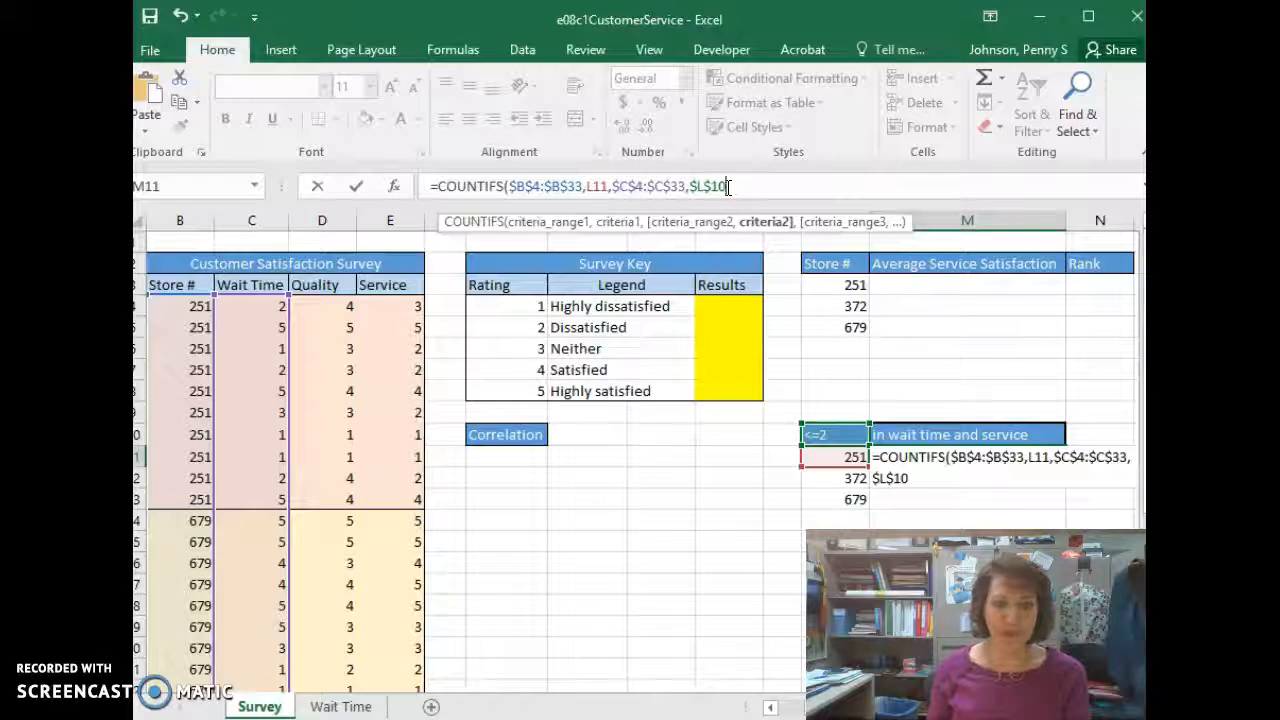
Add the service range $E$4:$E$33 with criterion $L$10 as the third pair, and complete the COUNTIFS formula in M11.
{"action": "type", "text": ","}
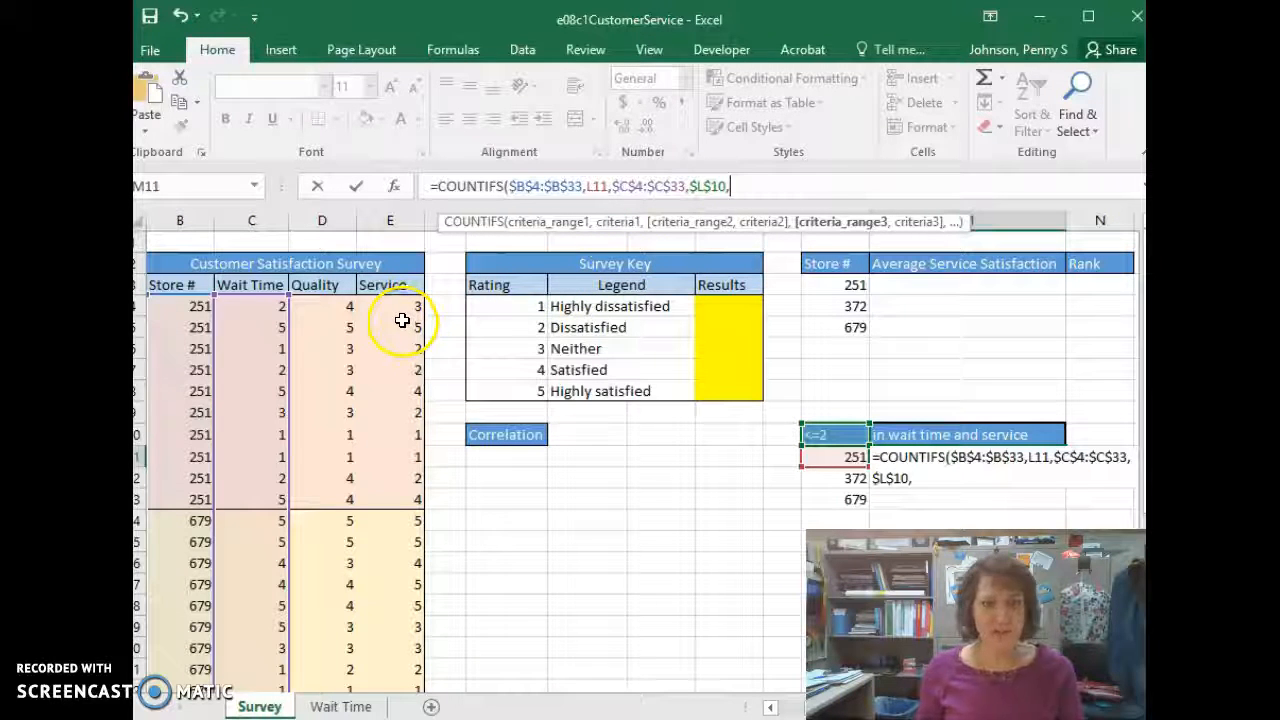
{"action": "left_click_drag", "start_coordinate": [401, 307], "coordinate": [374, 645]}
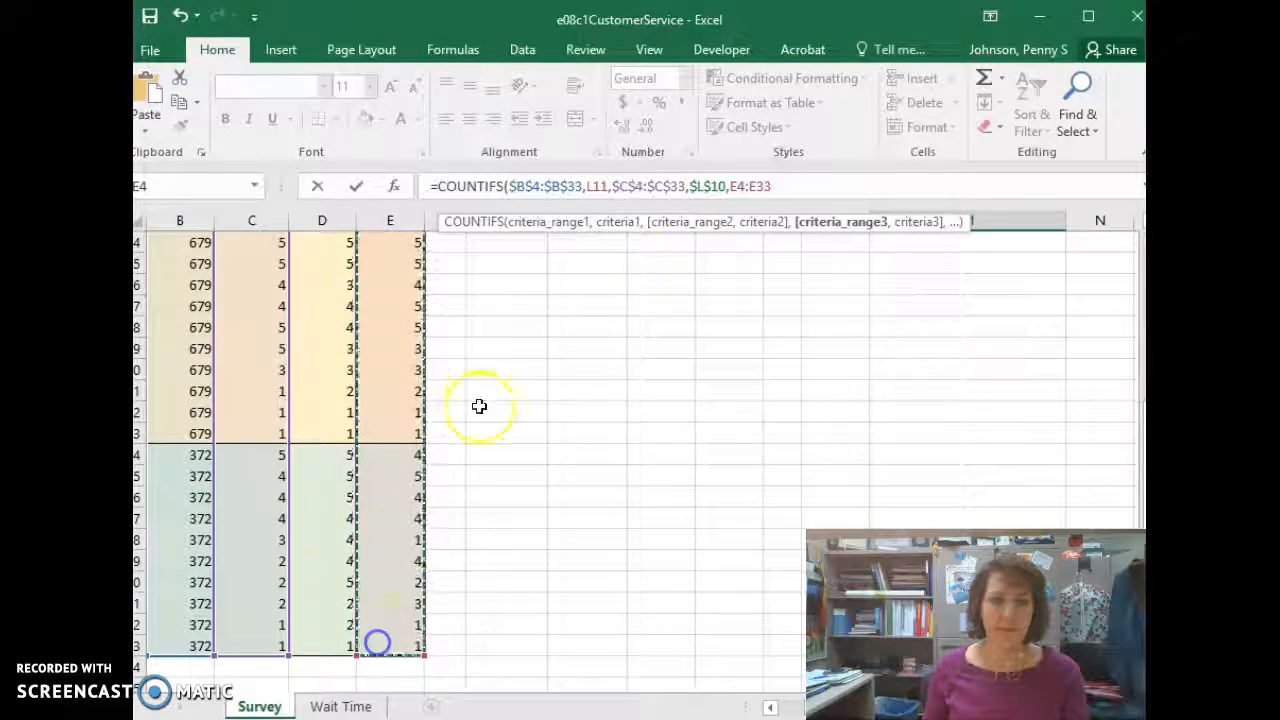
{"action": "left_click_drag", "start_coordinate": [770, 187], "coordinate": [731, 182]}
{"action": "key", "text": "F4"}
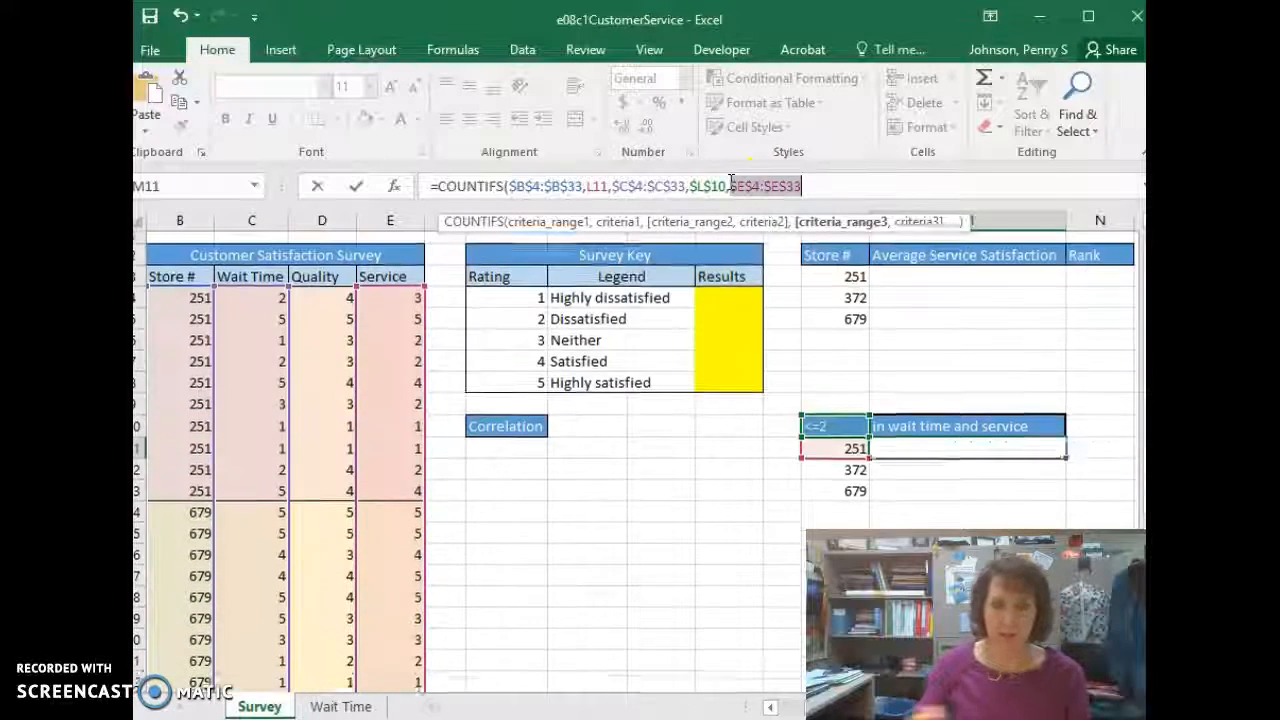
{"action": "left_click", "coordinate": [812, 186]}
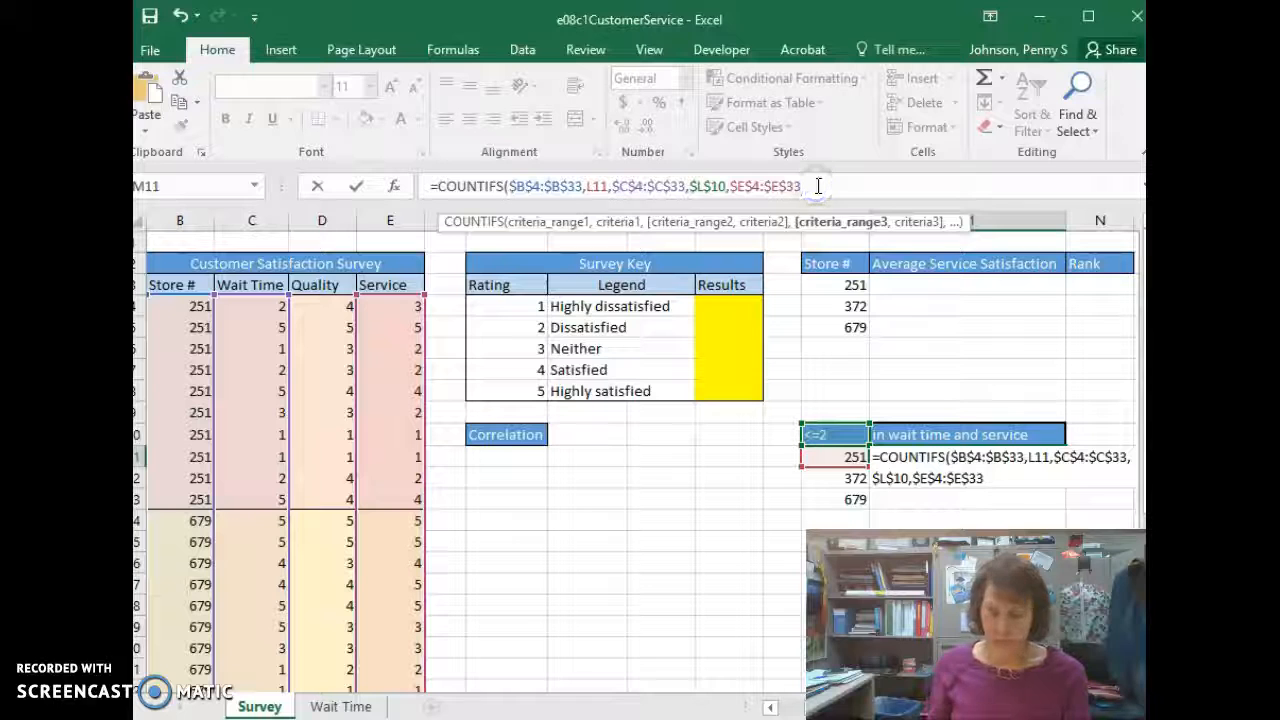
{"action": "type", "text": ","}
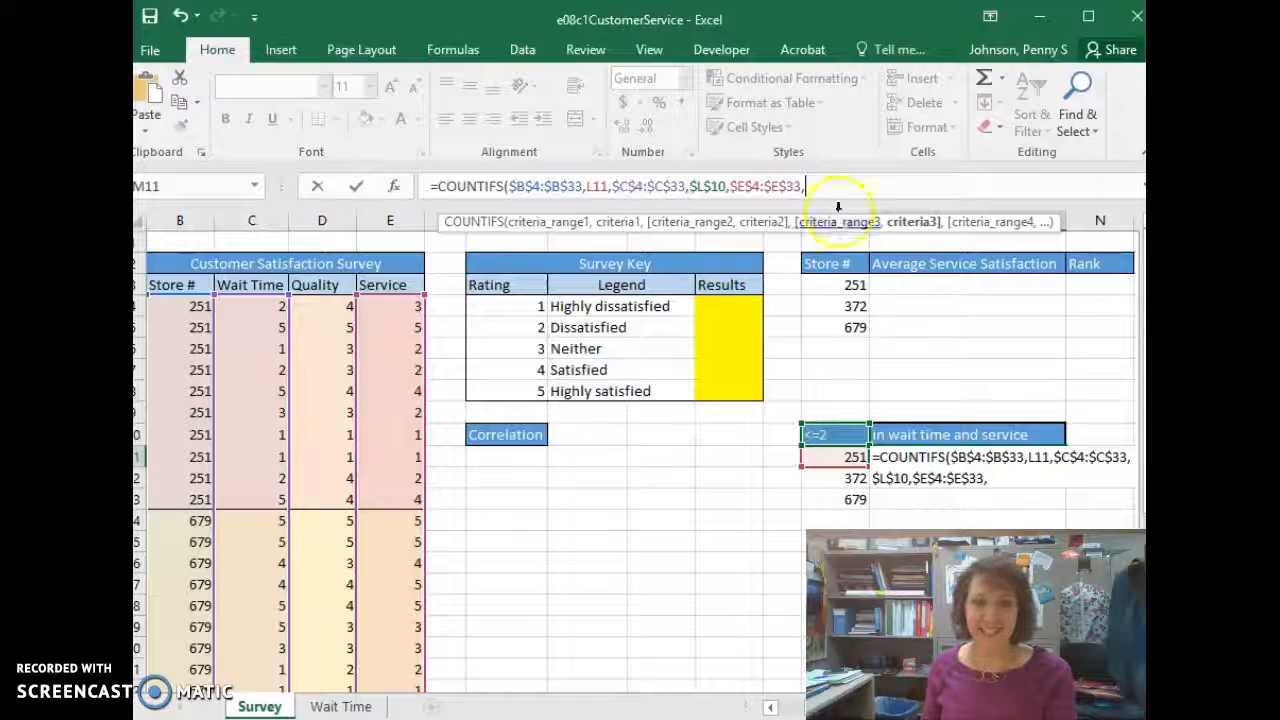
{"action": "left_click", "coordinate": [836, 435]}
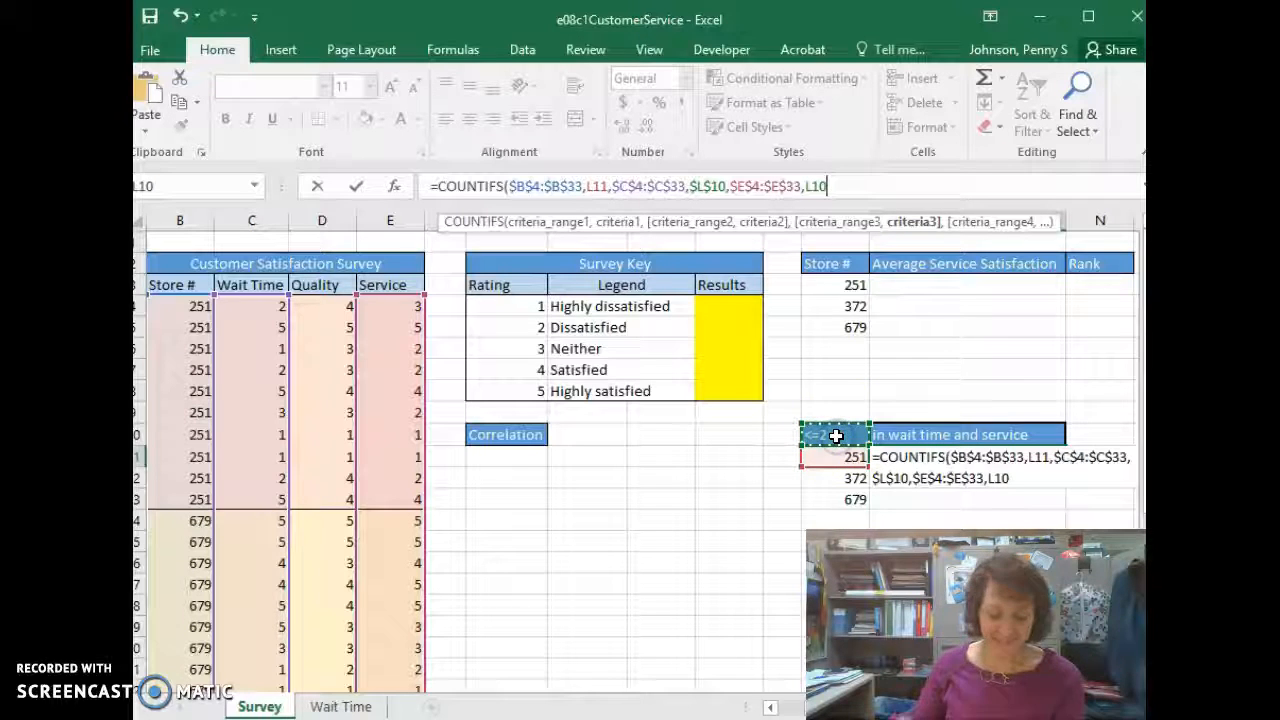
{"action": "key", "text": "F4"}
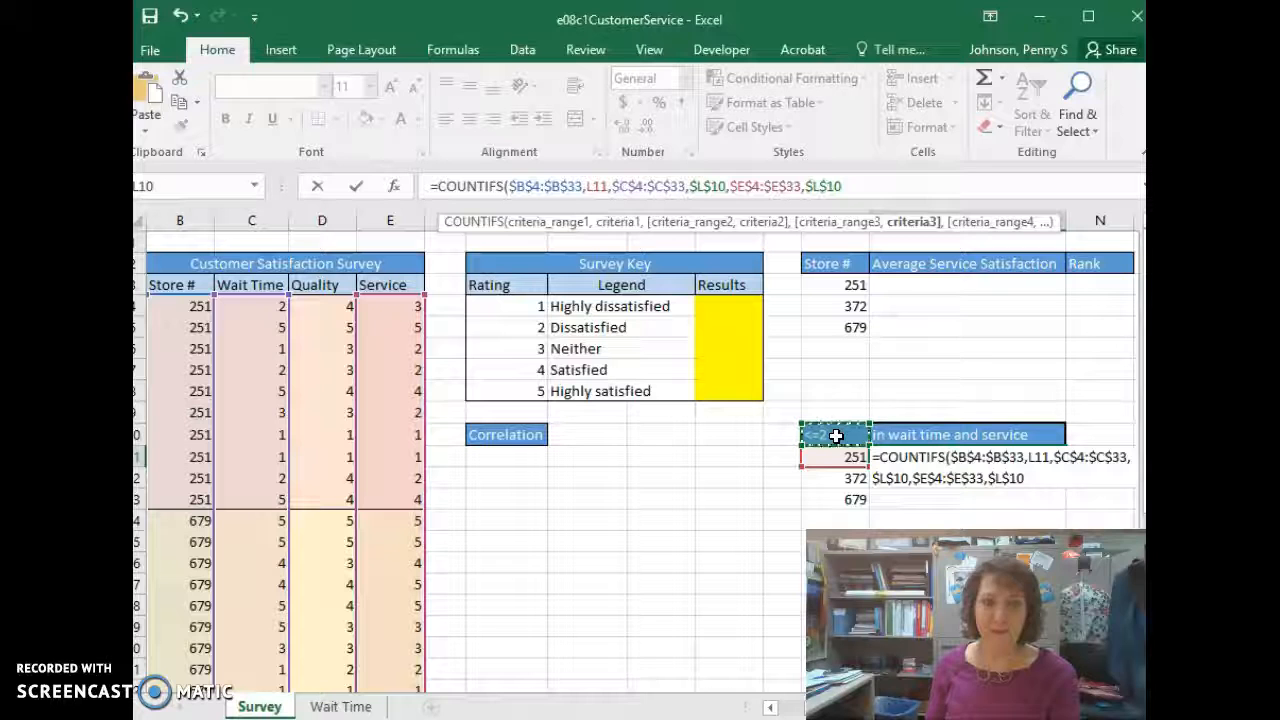
{"action": "type", "text": ")"}
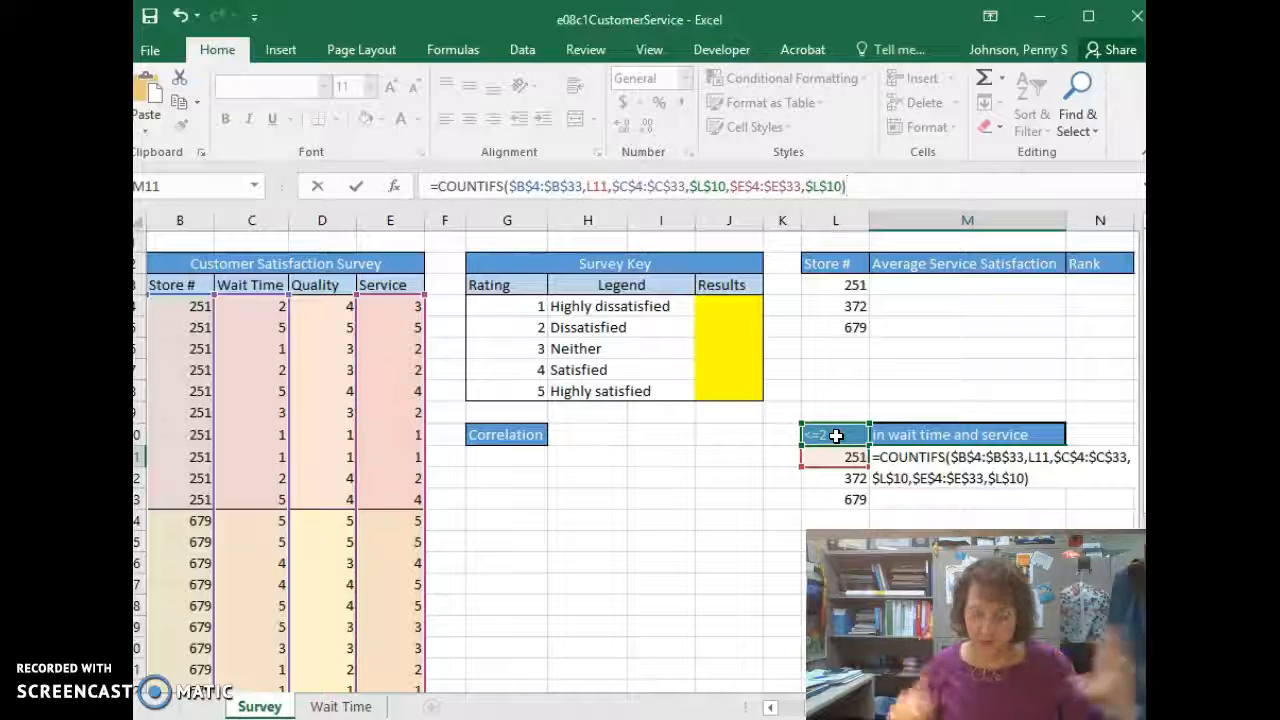
{"action": "key", "text": "Return"}
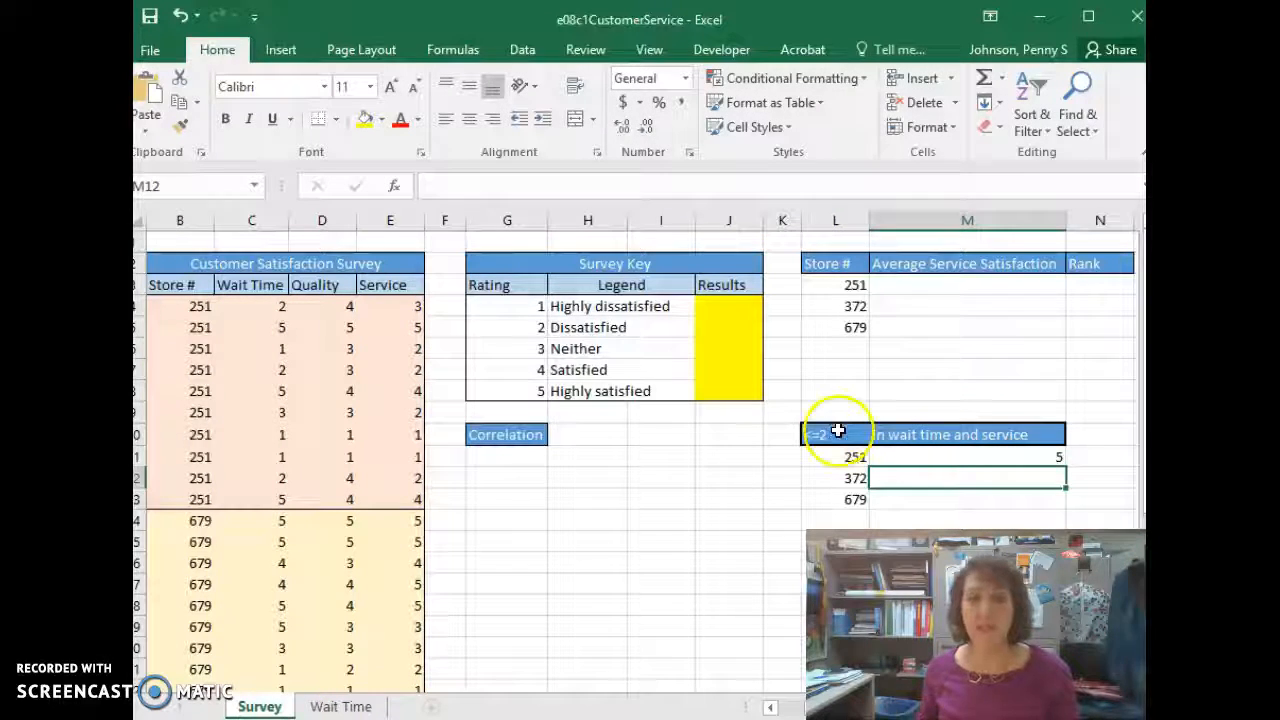
Copy the COUNTIFS formula from M11 down through M13 for stores 372 and 679.
{"action": "left_click", "coordinate": [925, 457]}
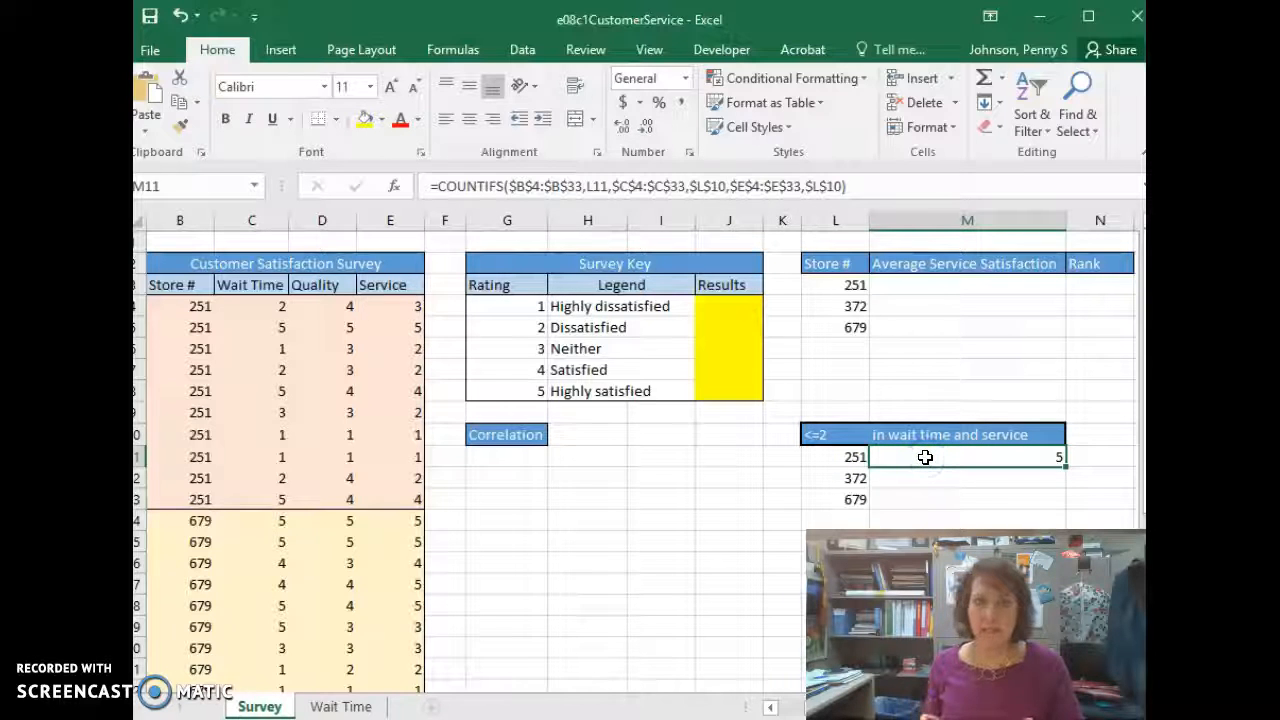
{"action": "left_click_drag", "start_coordinate": [1063, 466], "coordinate": [1063, 505]}
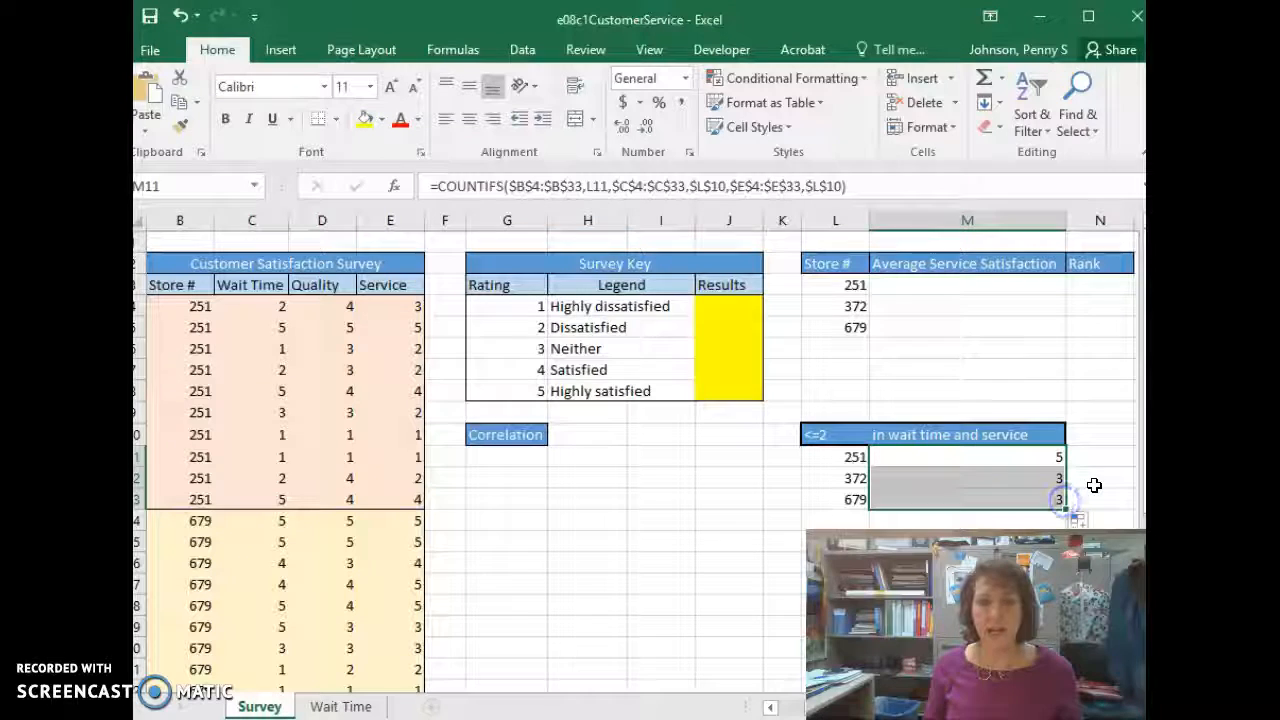